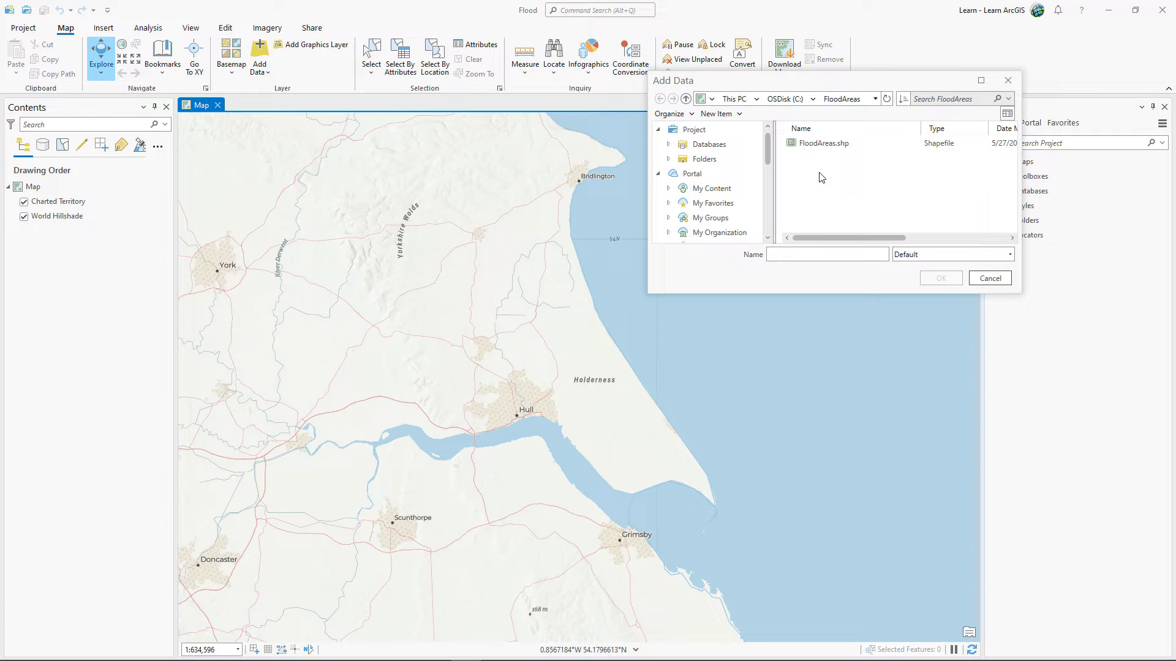
- Add FloodAreas.shp to the map and zoom to it, finding its polygons off West Africa
left_click(822, 149)
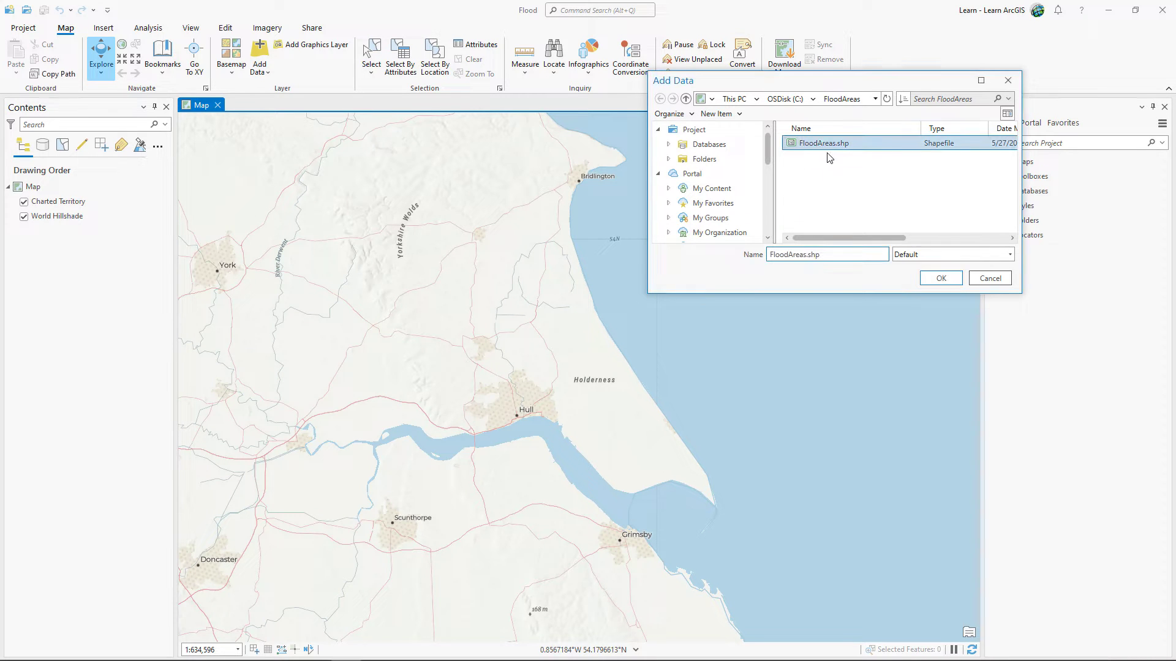
left_click(943, 279)
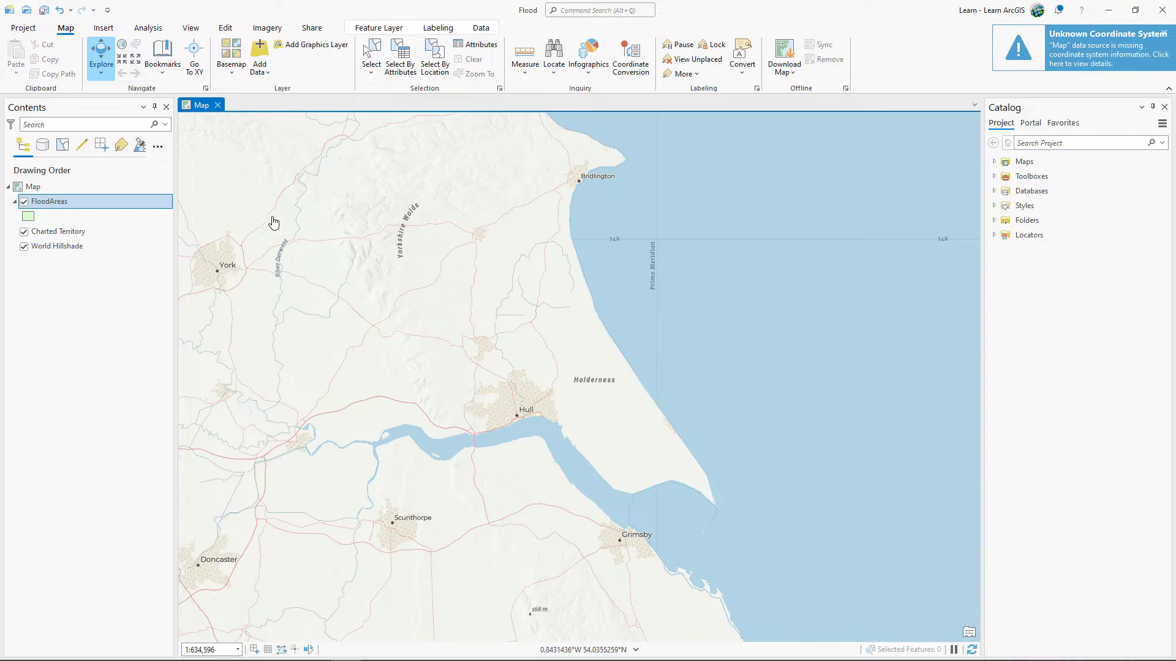
right_click(146, 208)
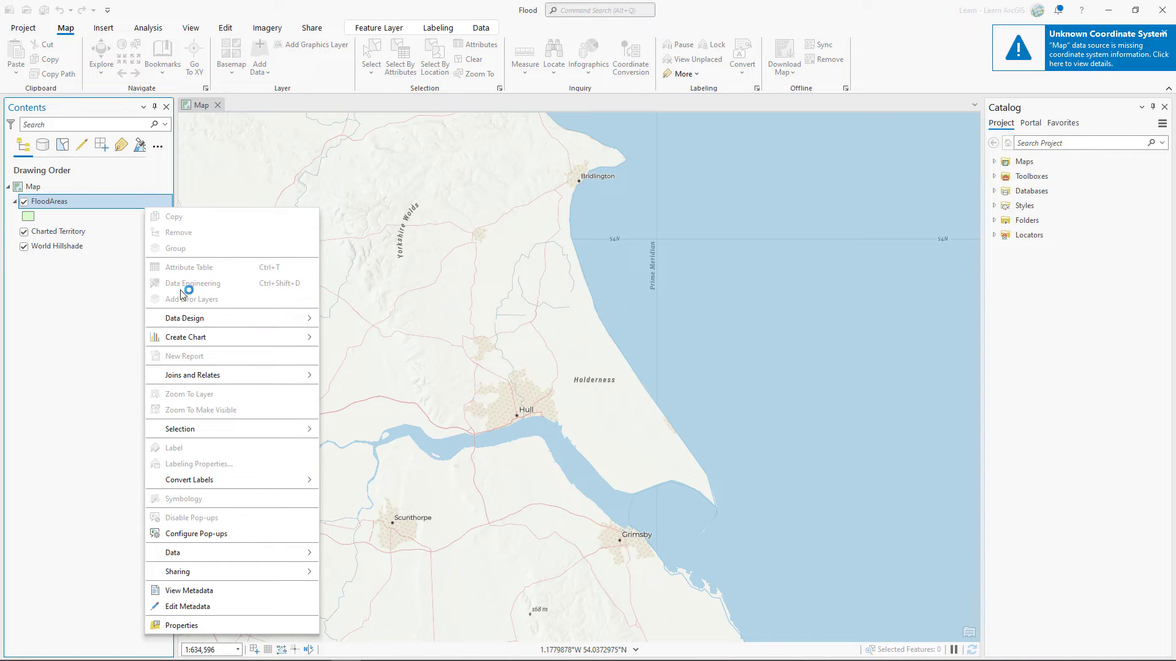
left_click(207, 393)
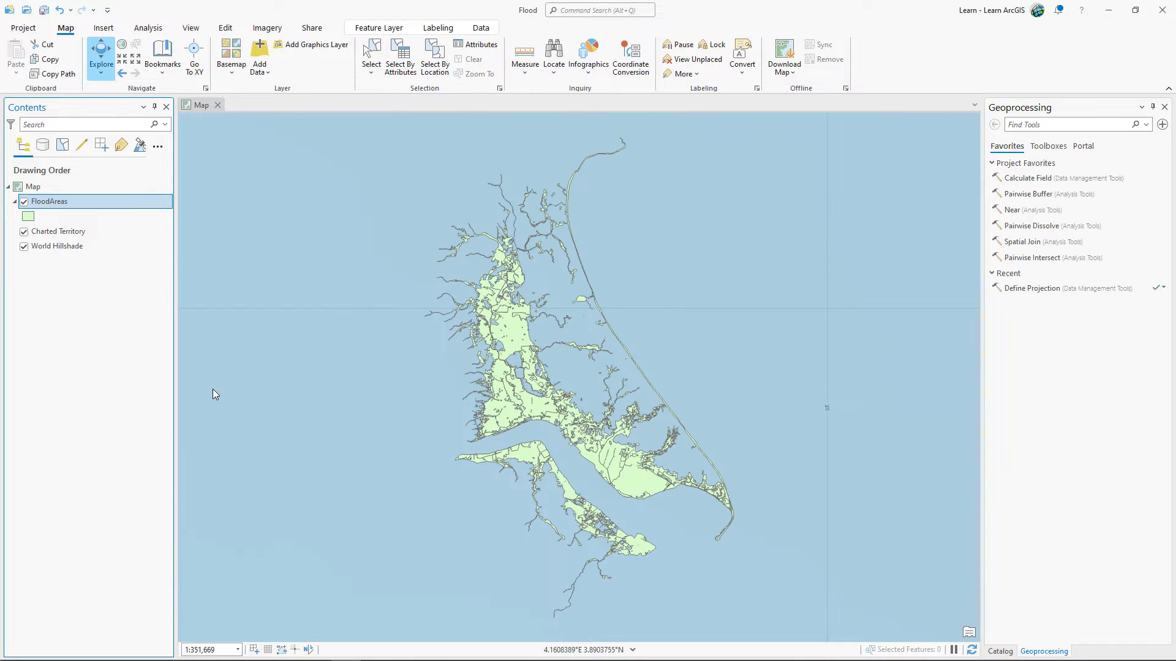
scroll(386, 536, "down", 4)
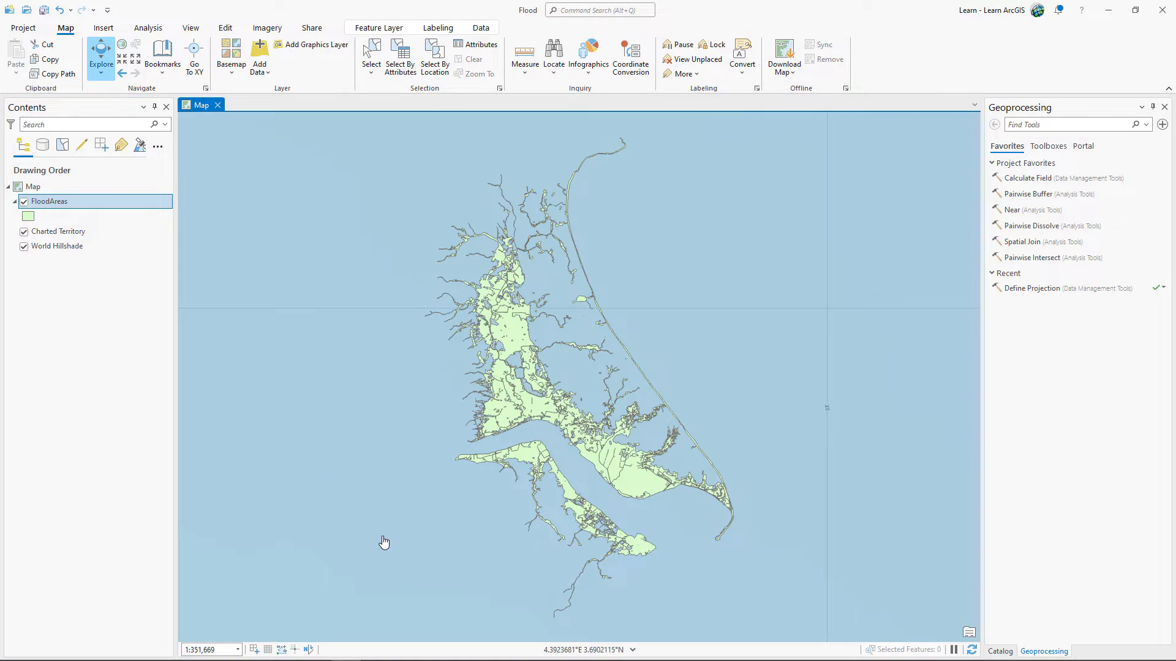
scroll(425, 493, "down", 5)
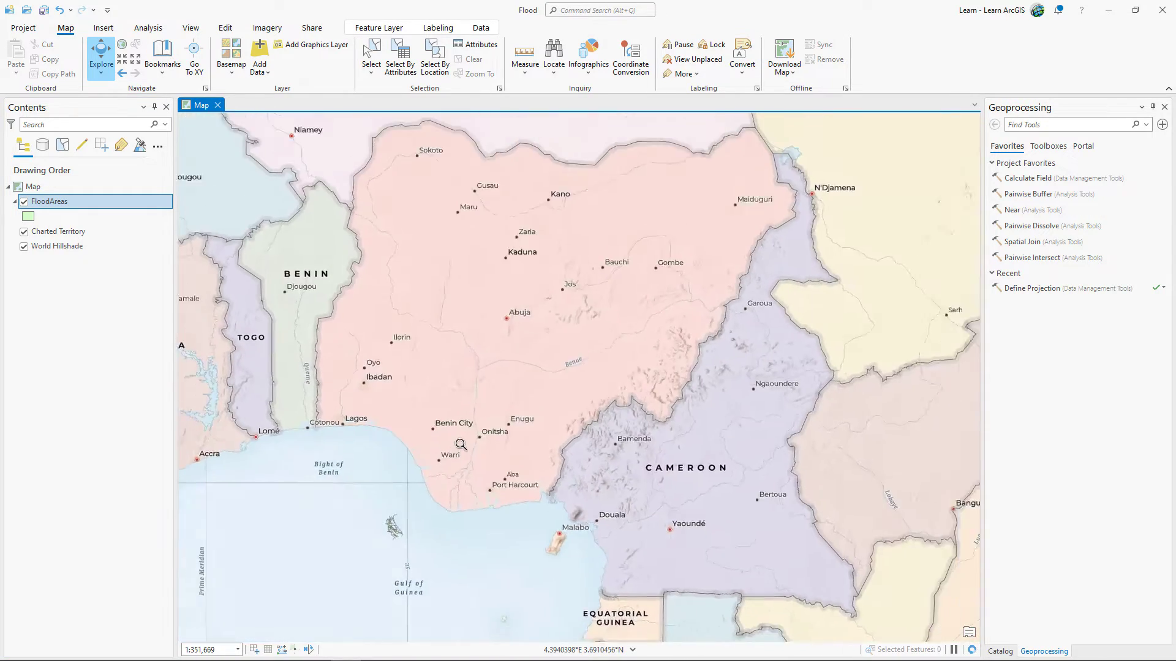
left_click_drag(451, 556, 617, 383)
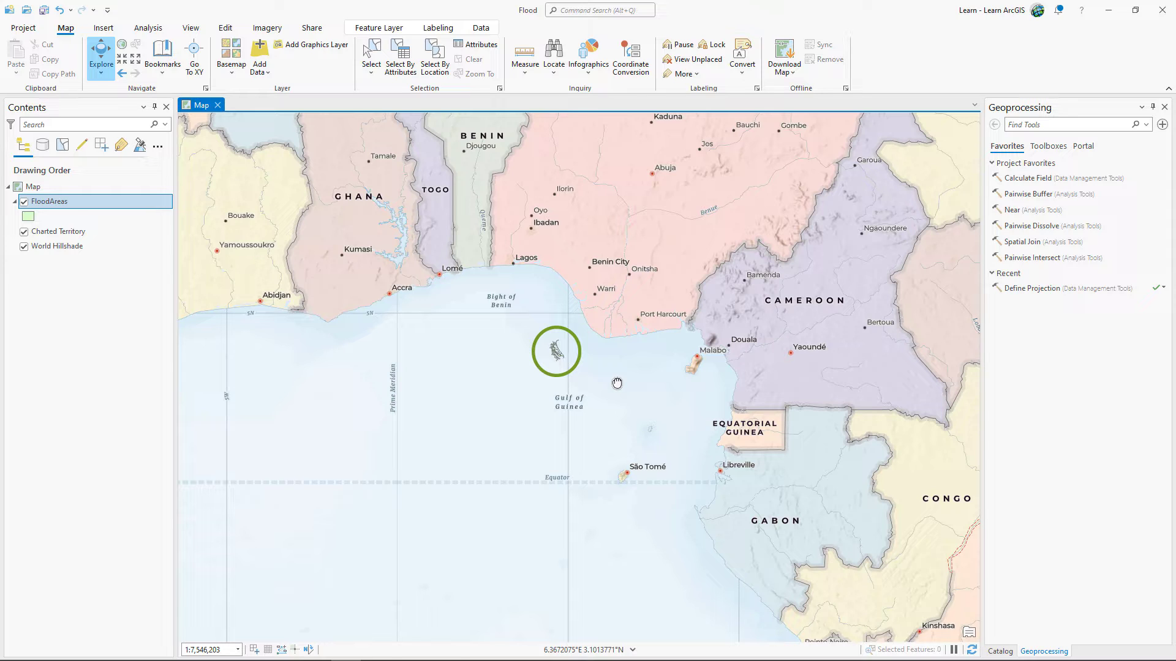
- Check the FloodAreas Source spatial reference (Unknown Coordinate System), then zoom into its misplaced polygons
right_click(130, 206)
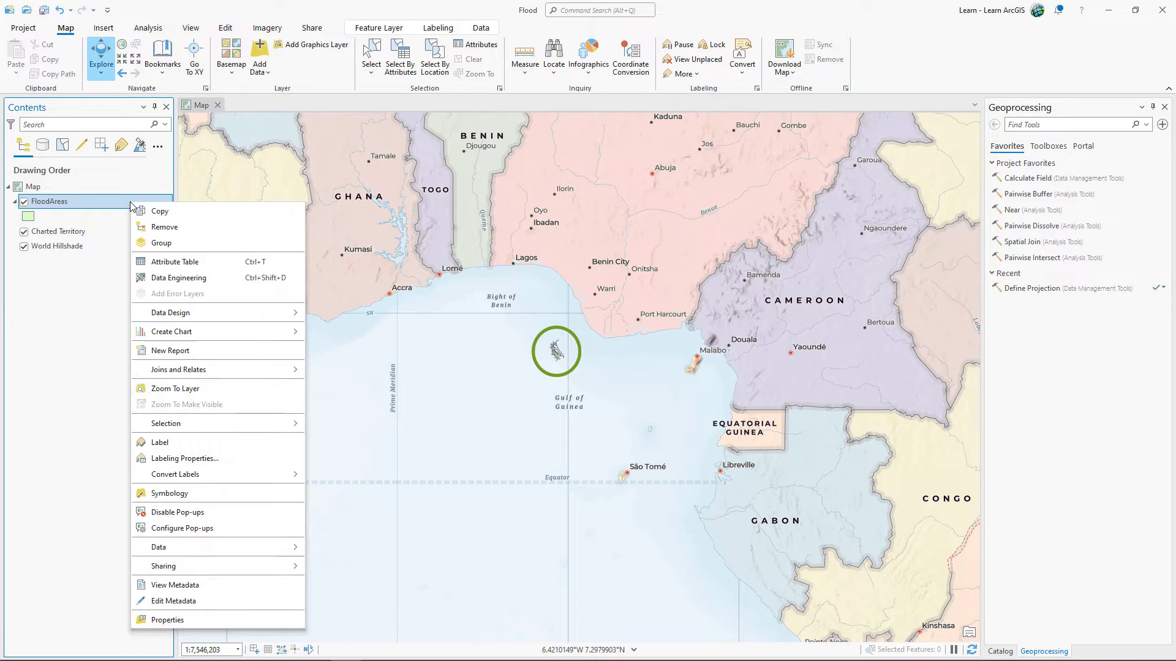
left_click(204, 619)
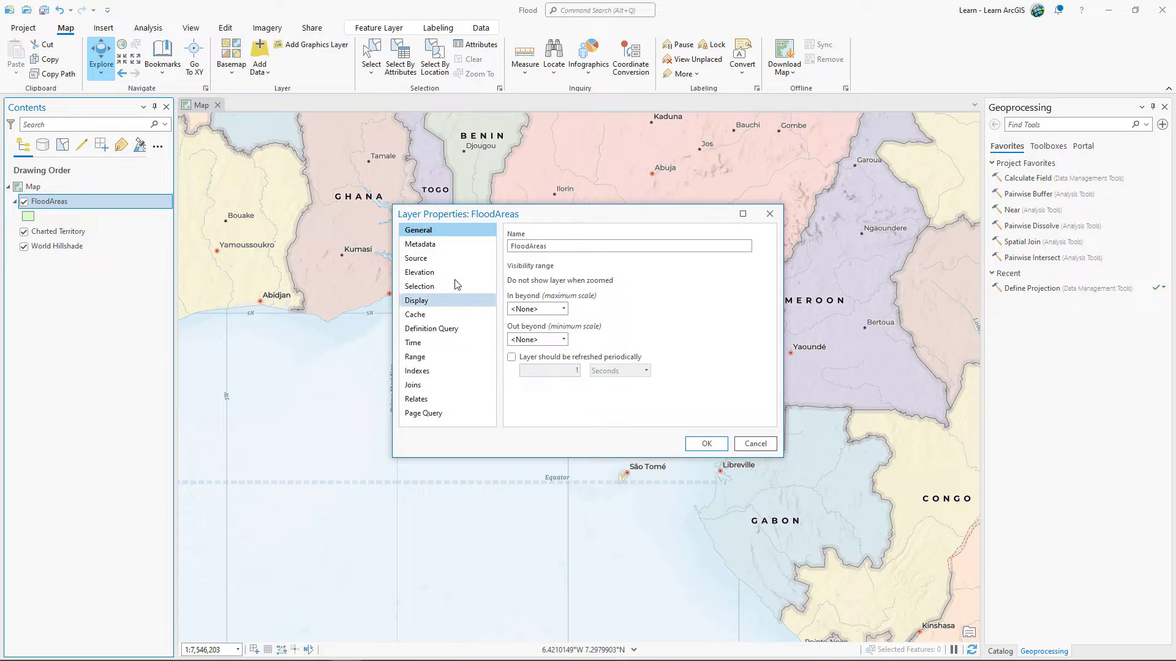
left_click(469, 256)
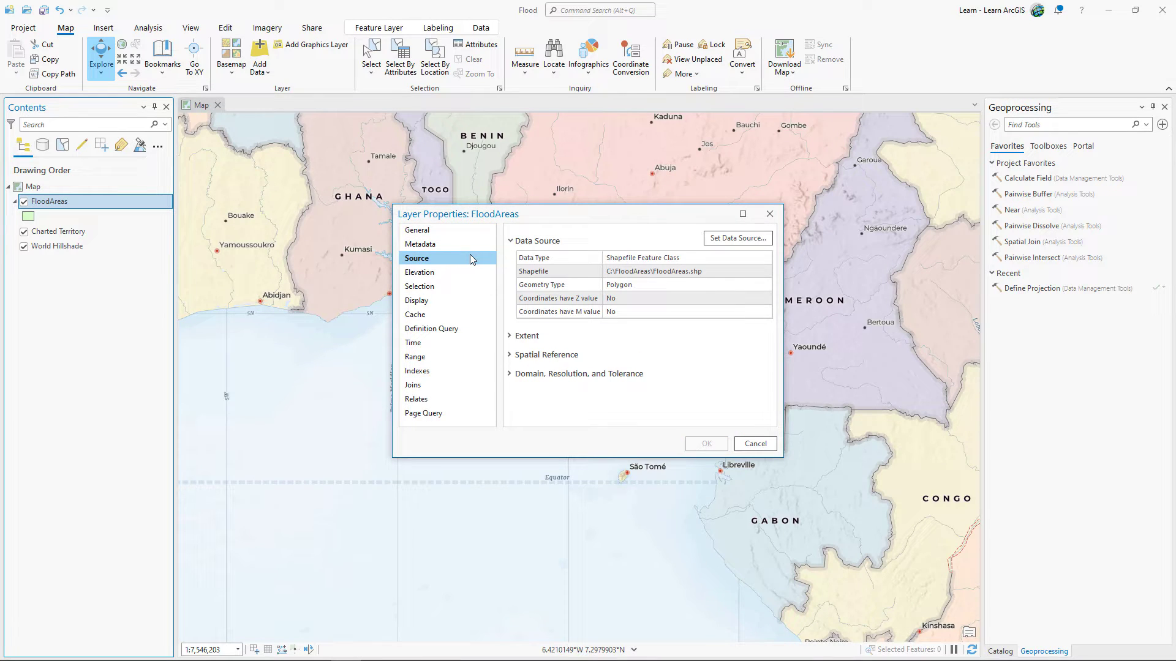
left_click(509, 355)
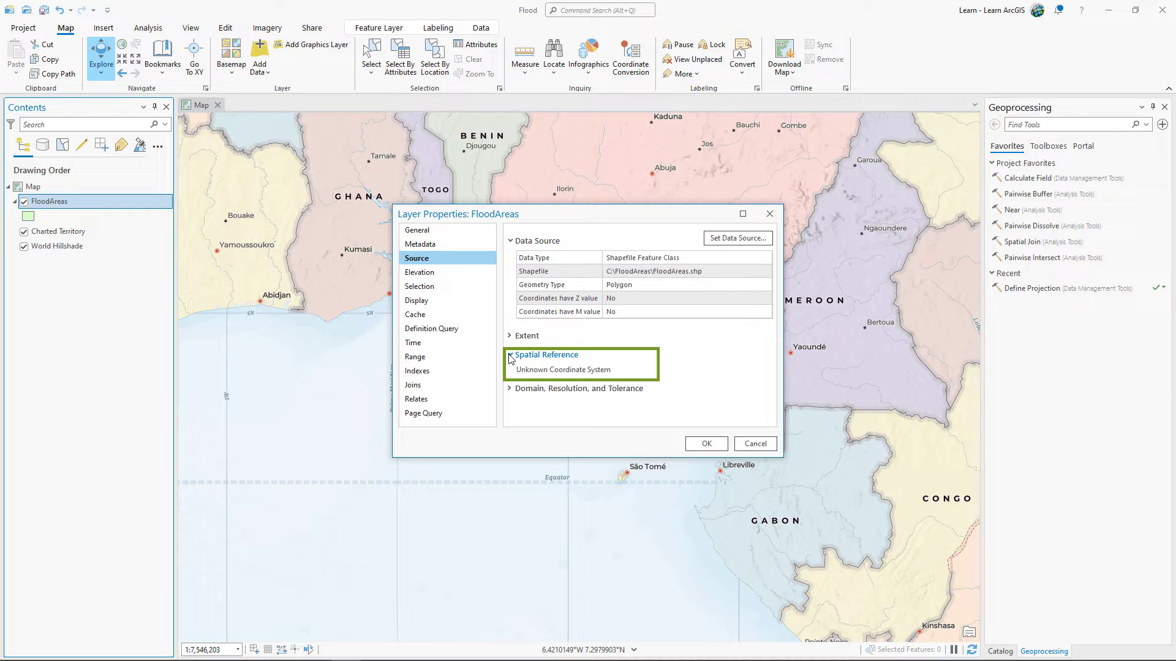
left_click(752, 441)
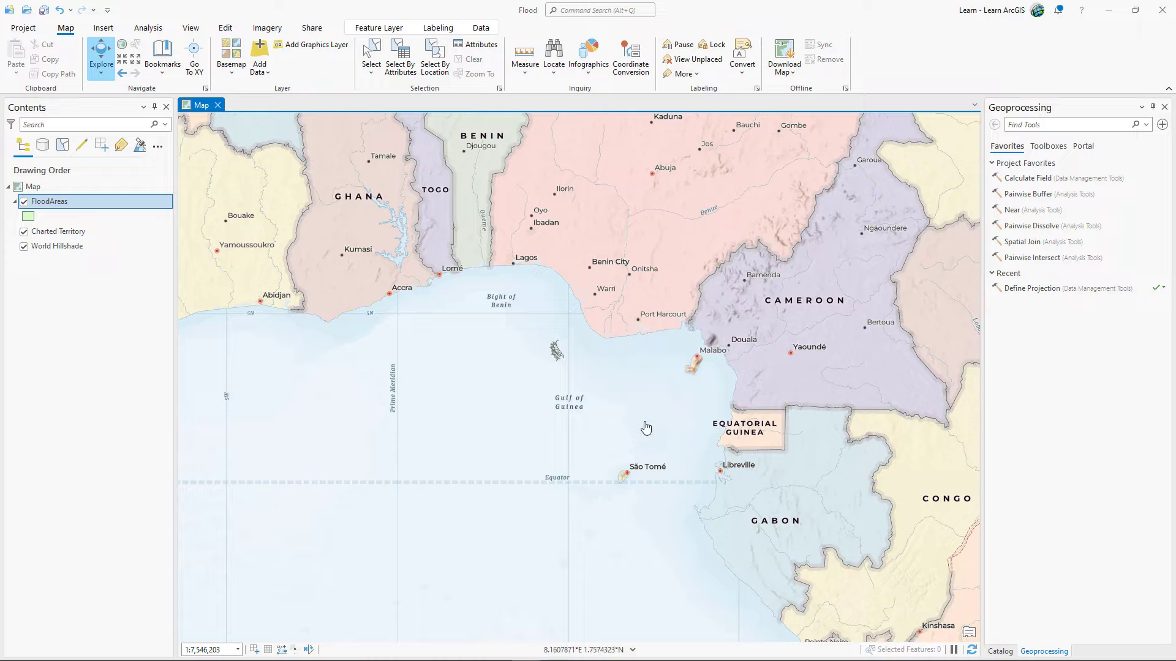
scroll(564, 373, "up", 8)
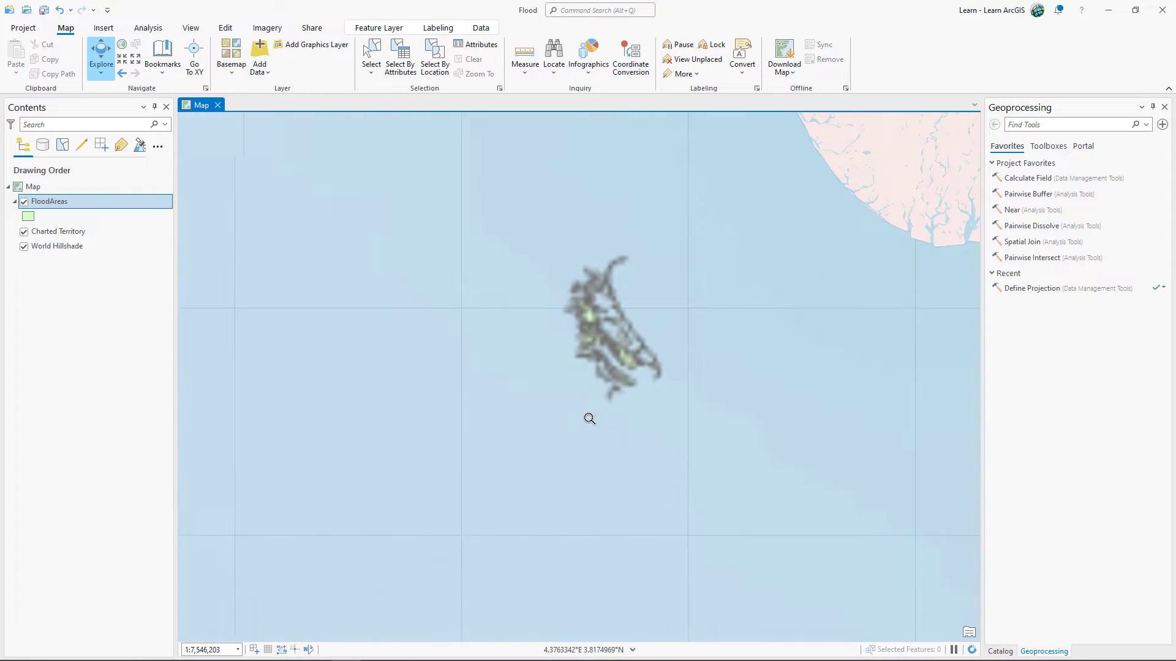
left_click_drag(759, 356, 553, 497)
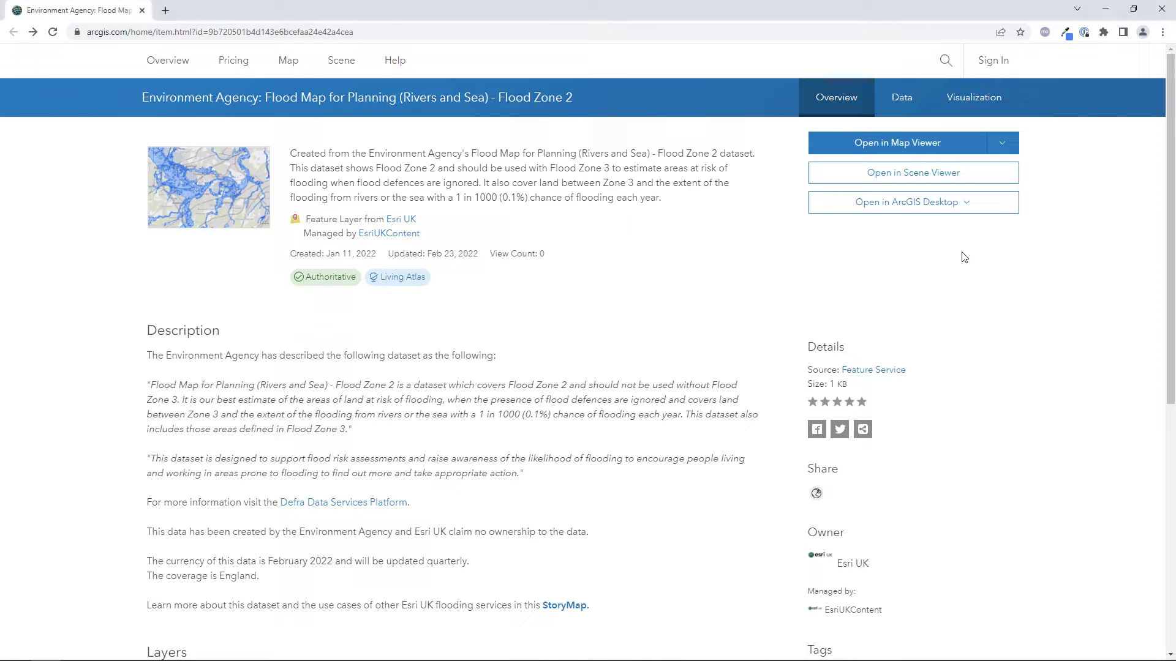
- Search the item page for 'coordinate system', 'spatial reference' and 'projection', then follow the Defra link
key("ctrl+f")
type("coordinate system")
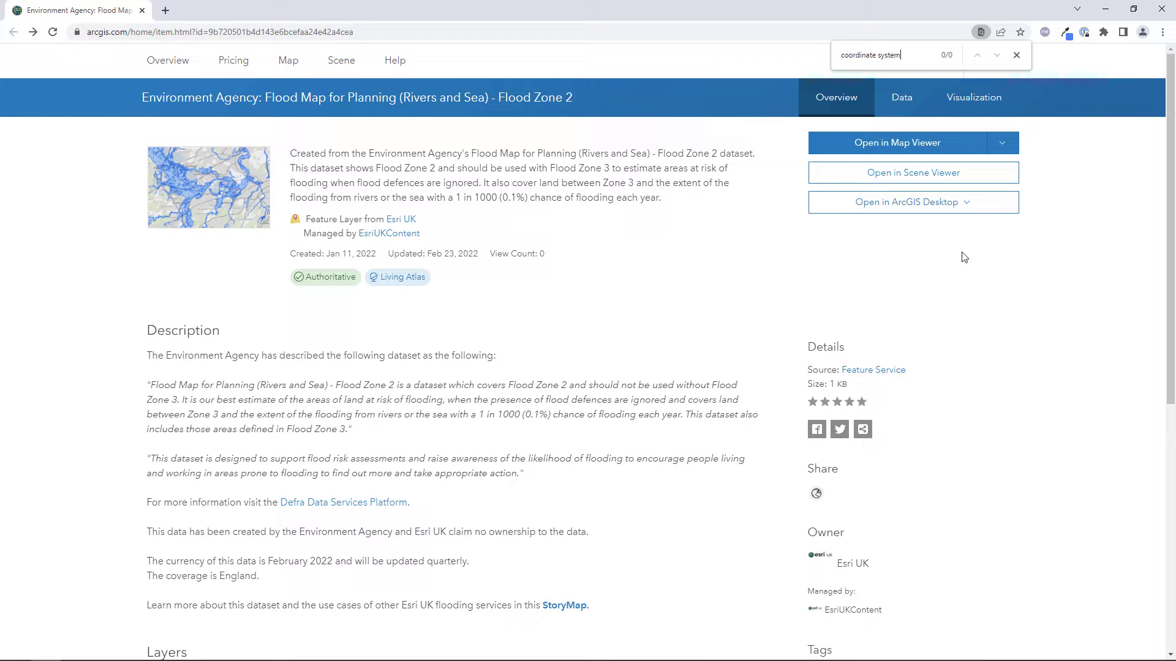
key("BackSpace")
key("BackSpace")
key("BackSpace")
key("BackSpace")
key("BackSpace")
key("BackSpace")
key("BackSpace")
key("BackSpace")
key("BackSpace")
key("BackSpace")
key("BackSpace")
key("BackSpace")
key("BackSpace")
key("BackSpace")
key("BackSpace")
key("BackSpace")
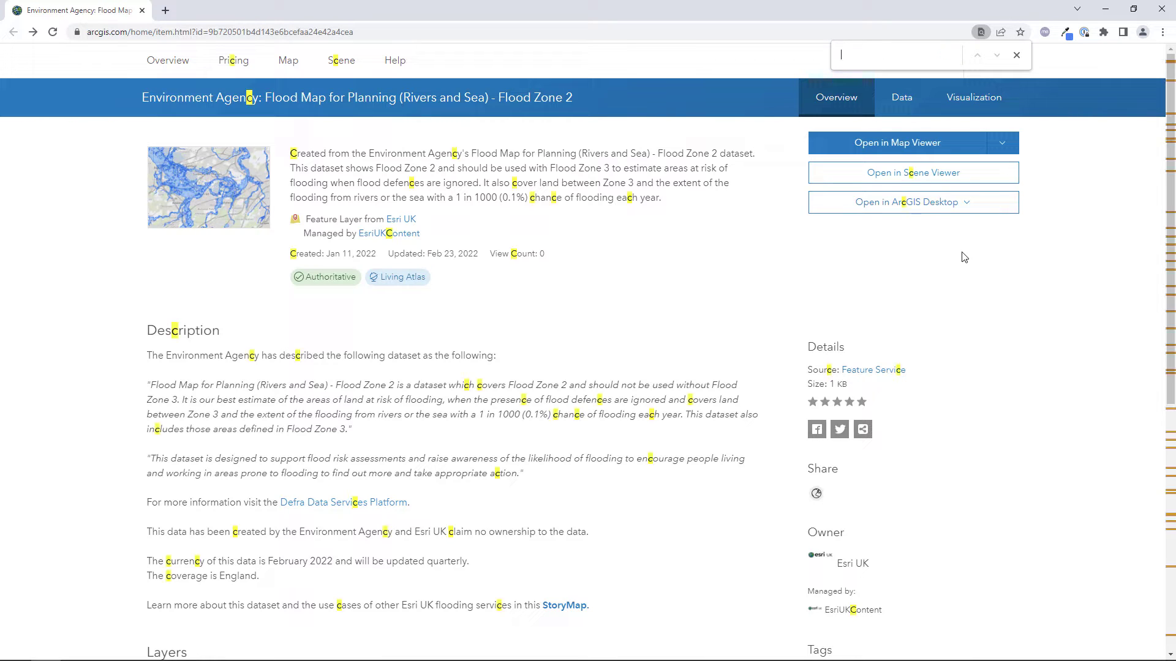
type("spatial reference")
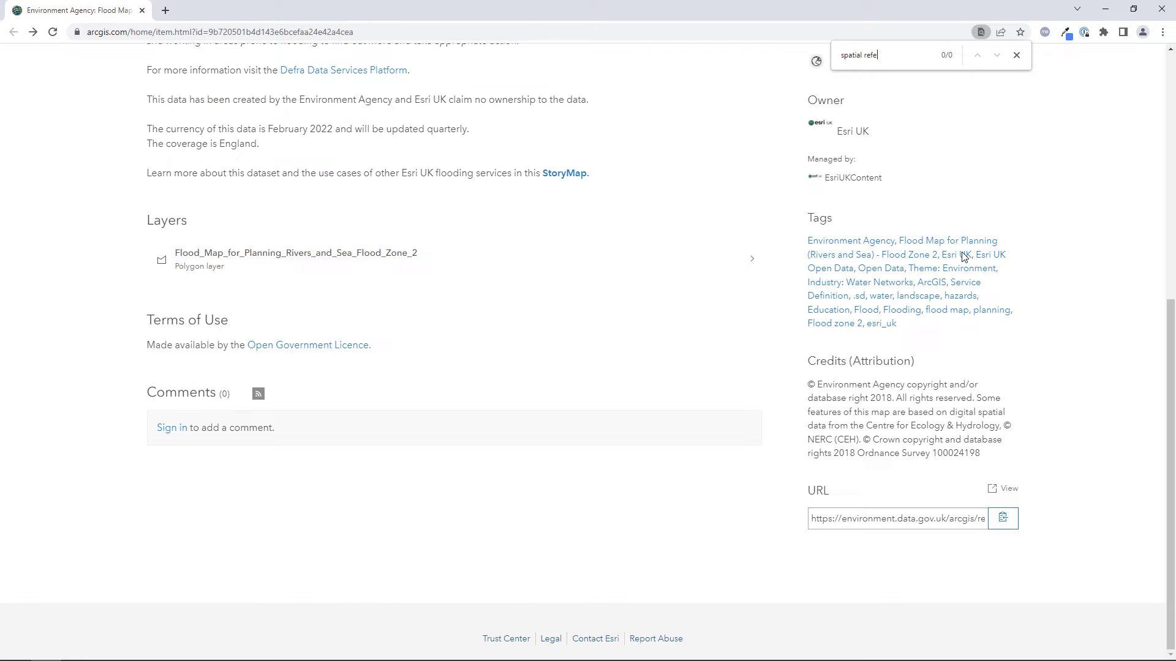
key("BackSpace")
key("BackSpace")
key("BackSpace")
key("BackSpace")
key("BackSpace")
key("BackSpace")
key("BackSpace")
key("BackSpace")
key("BackSpace")
key("BackSpace")
key("BackSpace")
key("BackSpace")
key("BackSpace")
key("BackSpace")
key("BackSpace")
key("BackSpace")
type("projection")
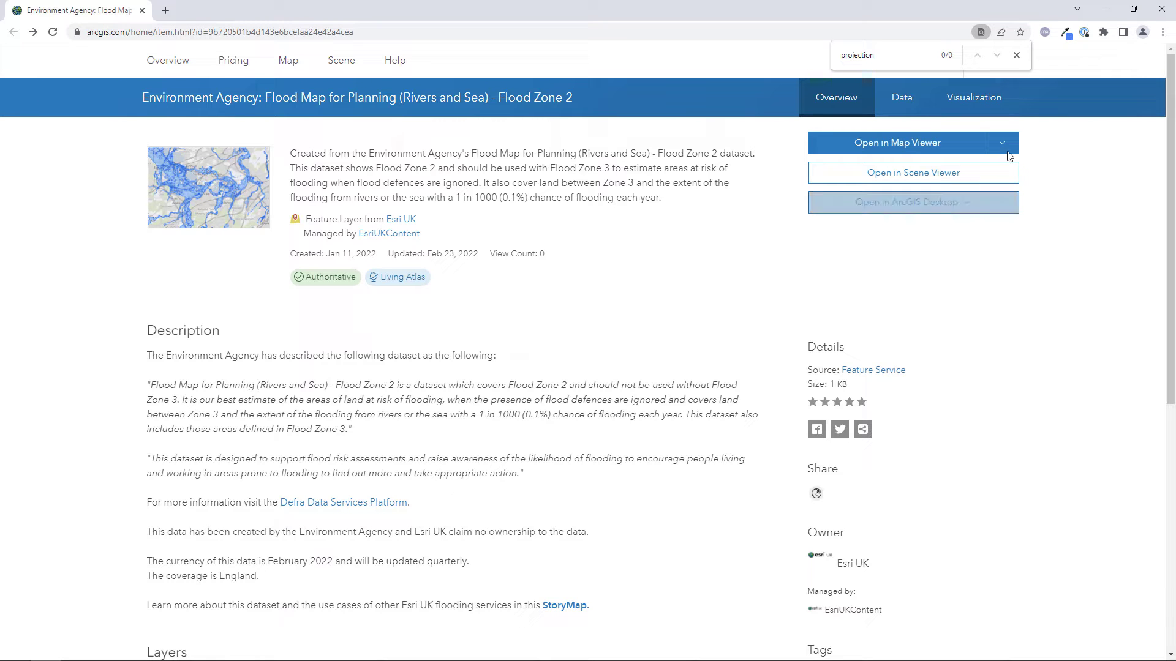
left_click(1017, 55)
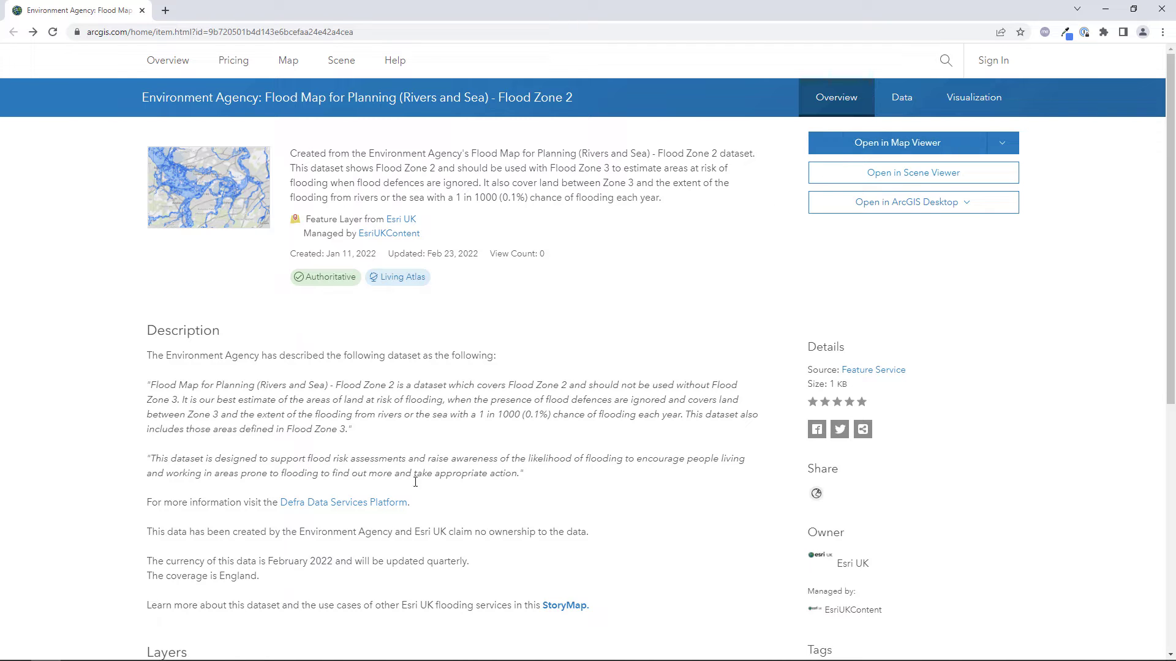
left_click(395, 504)
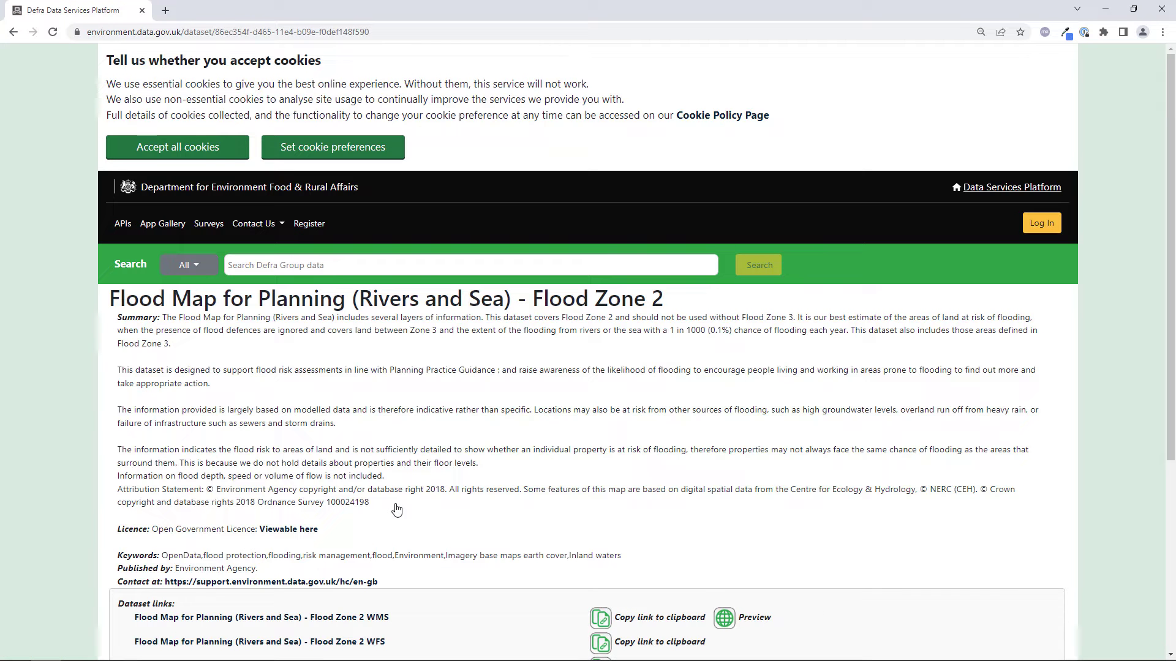
- Expand Additional Details and follow the Co-ordinate Reference System link for EPSG/0/27700
scroll(395, 505, "down", 3)
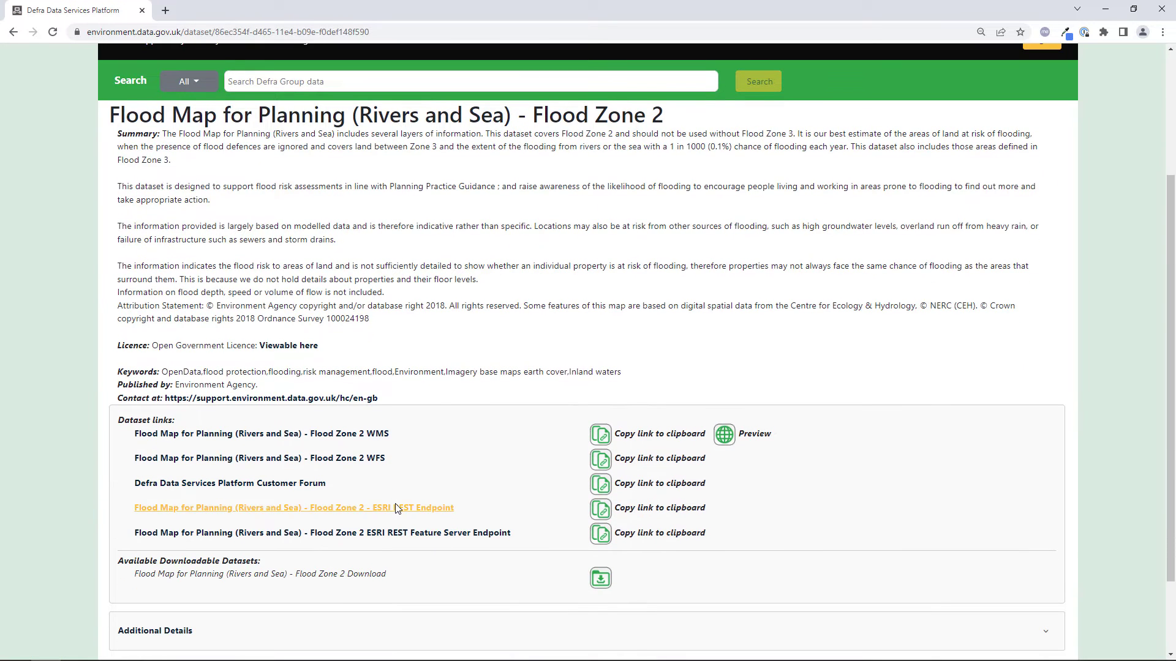
left_click(164, 632)
scroll(452, 570, "down", 4)
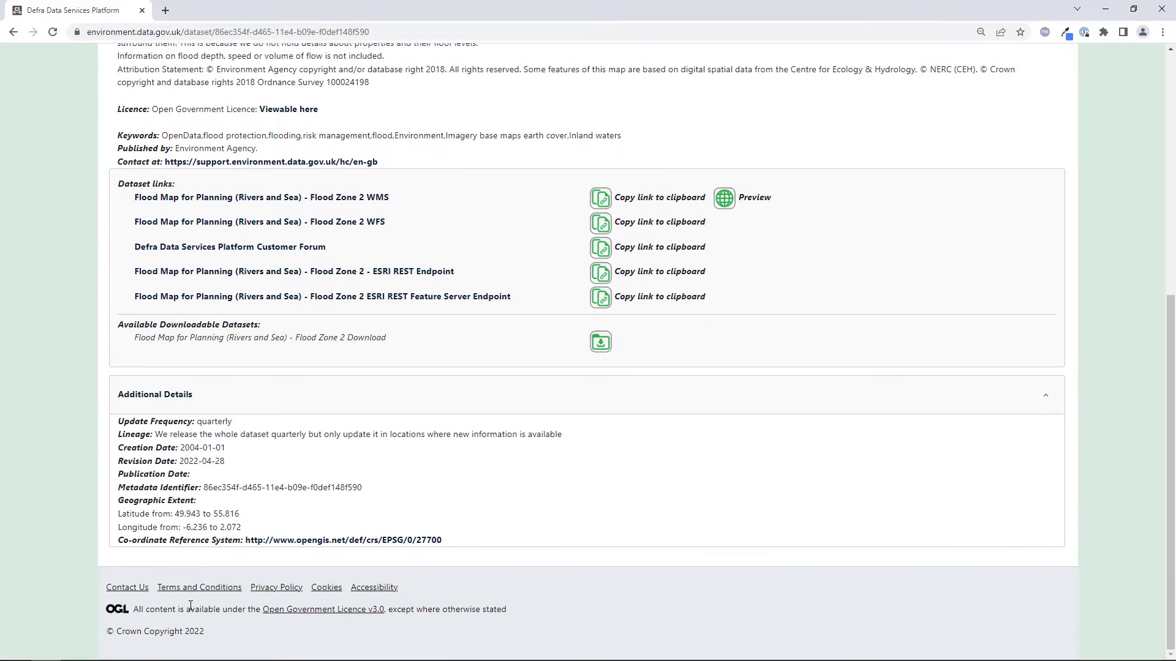
left_click_drag(443, 540, 378, 544)
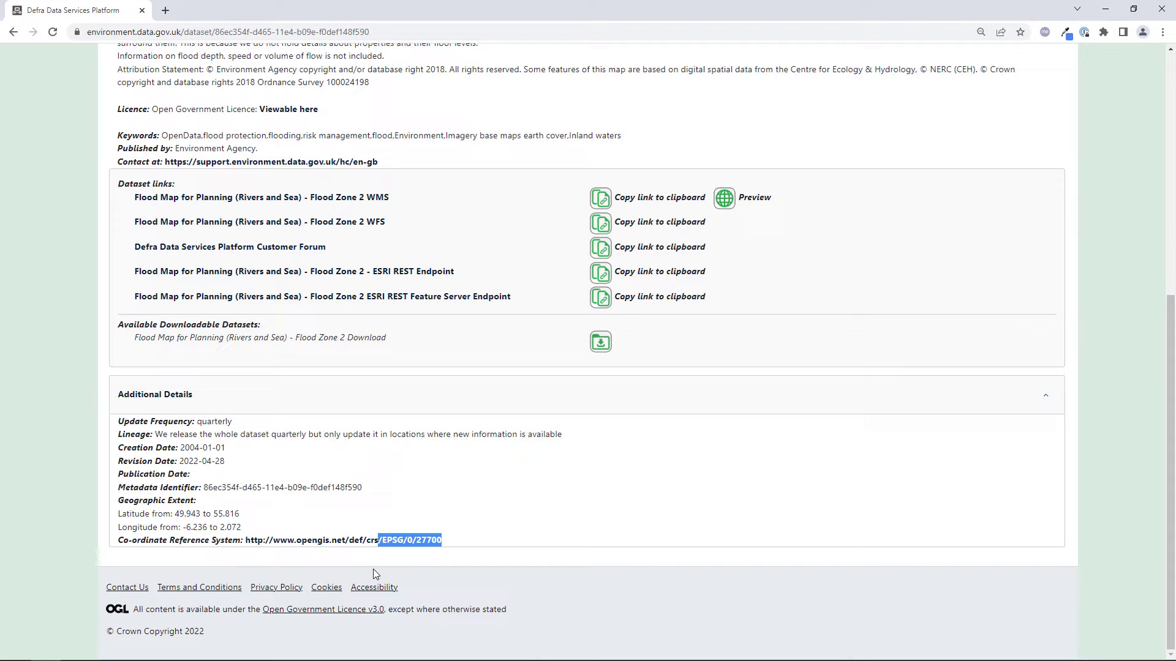
left_click(374, 564)
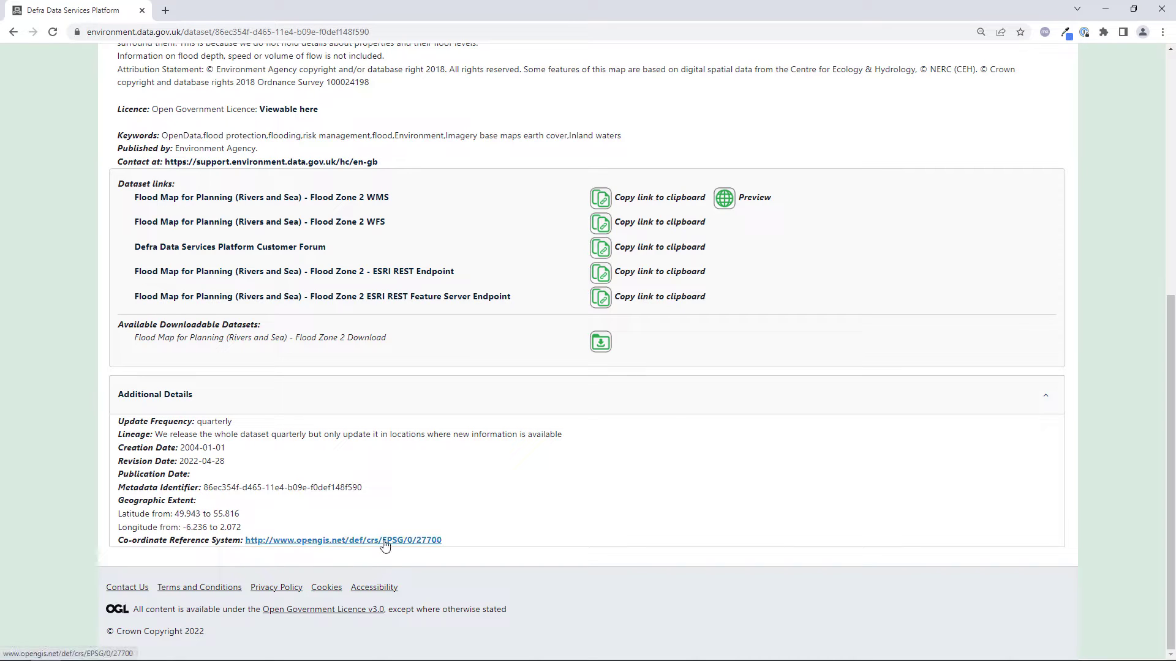
left_click(385, 541)
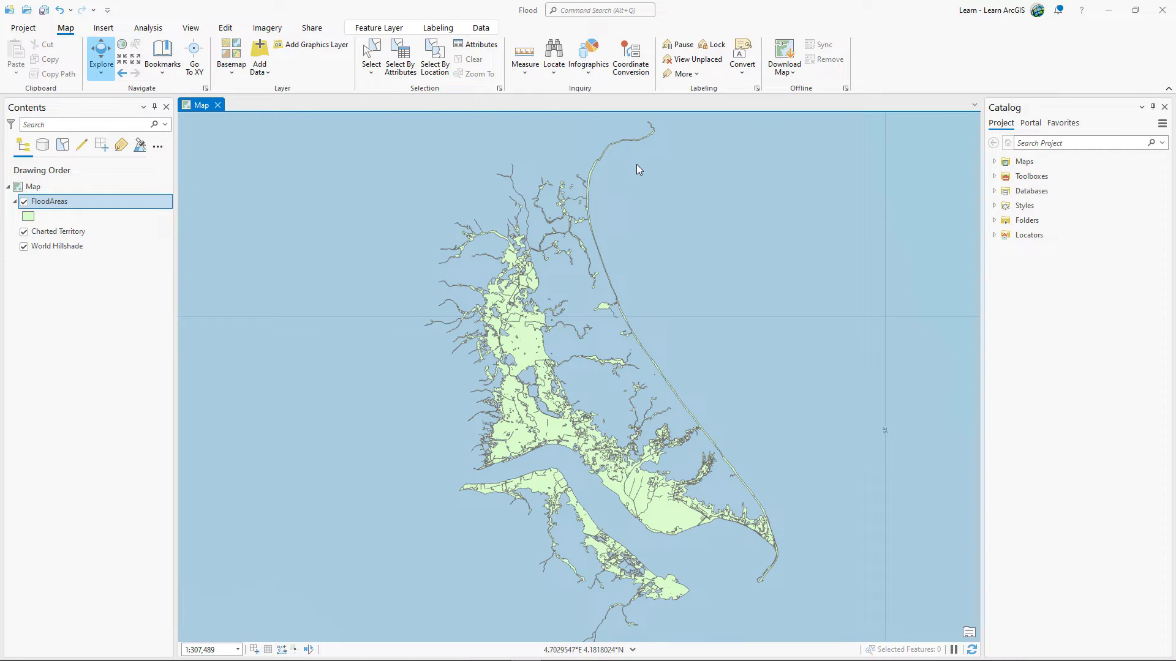
- Open Define Projection from Command Search with FloodAreas as the Input Dataset, and open the coordinate system picker
left_click(602, 10)
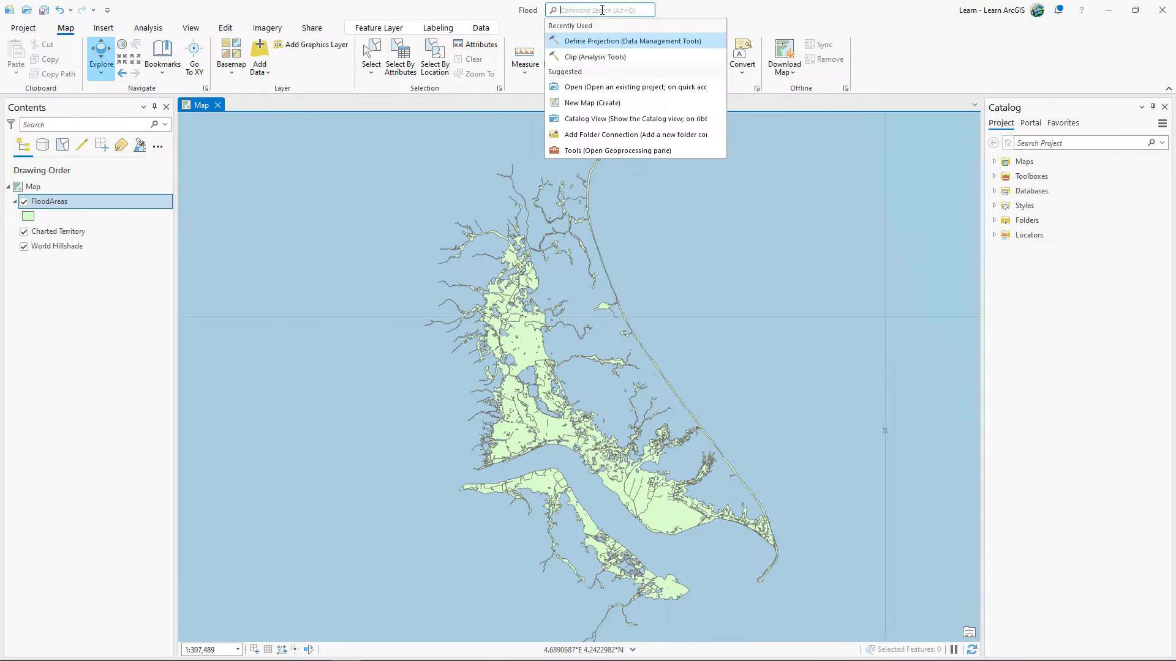
type("define projection")
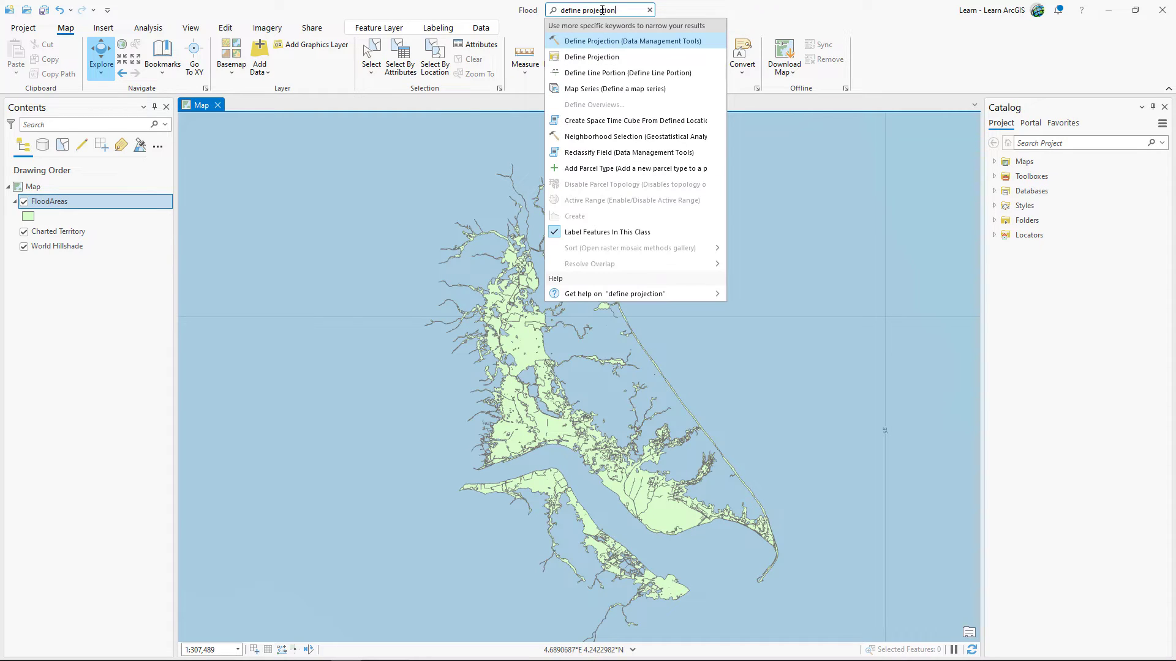
left_click(599, 41)
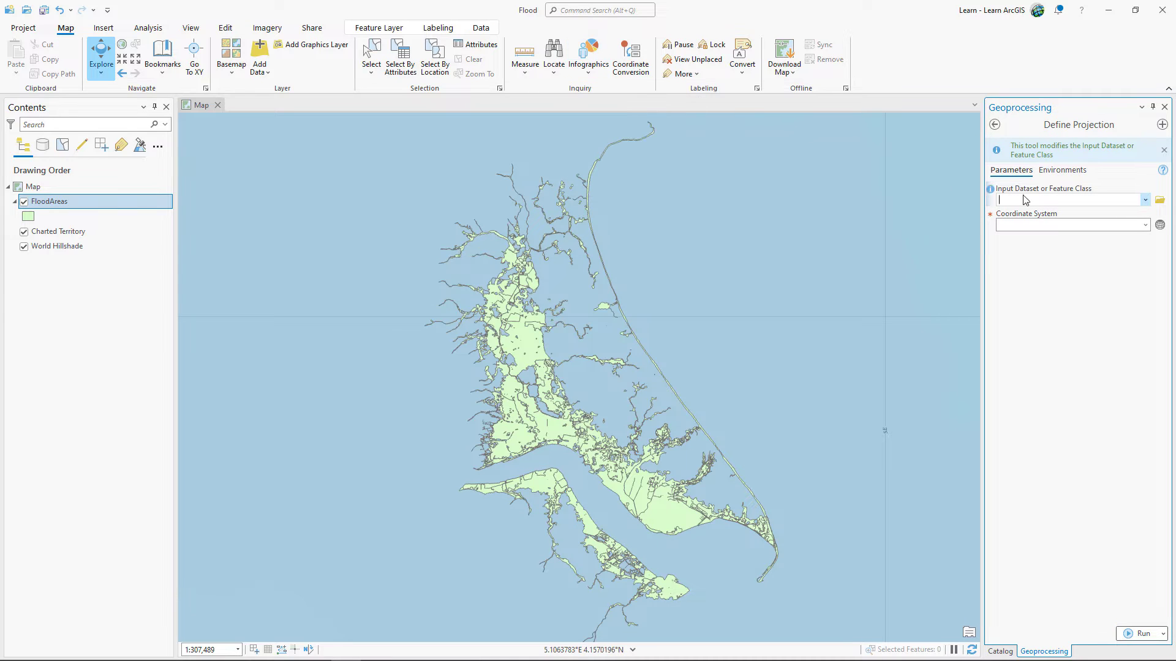
left_click(1145, 201)
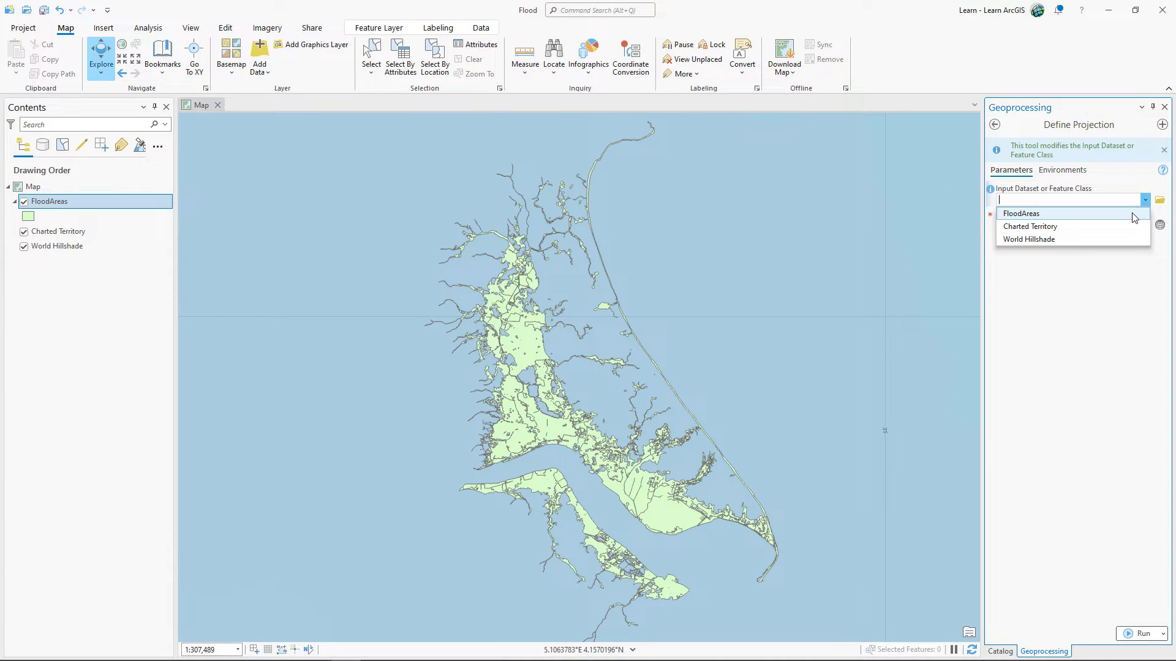
left_click(1132, 215)
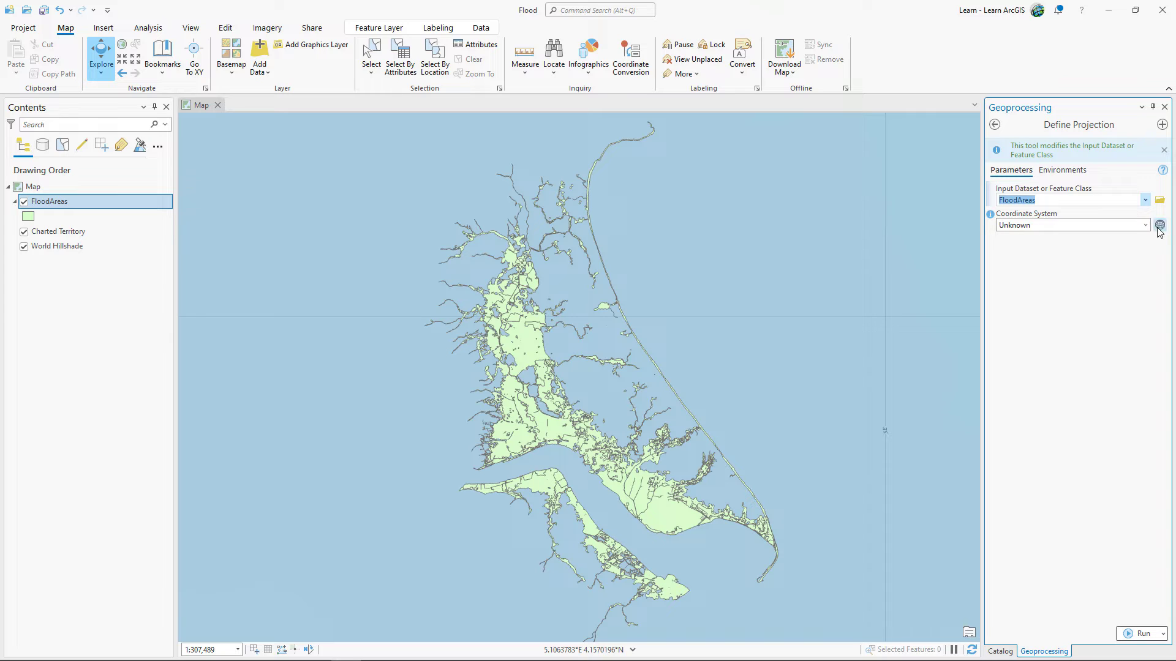
left_click(1160, 226)
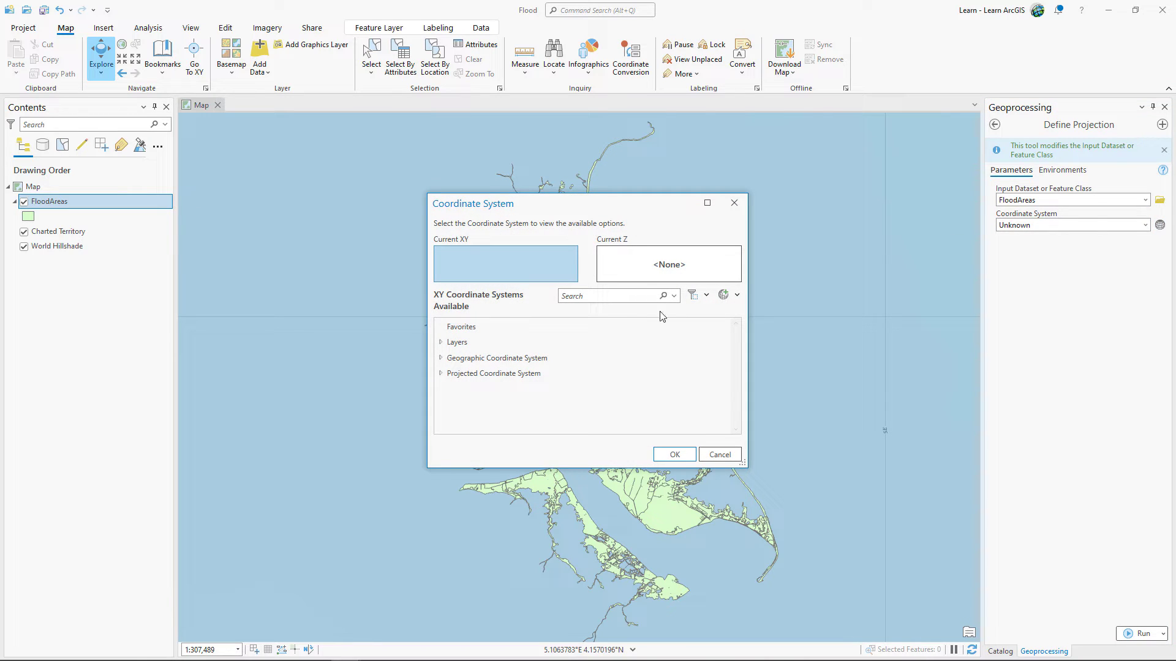
- Find code 27700 and apply British National Grid as the FloodAreas coordinate system
left_click(621, 298)
type("27700")
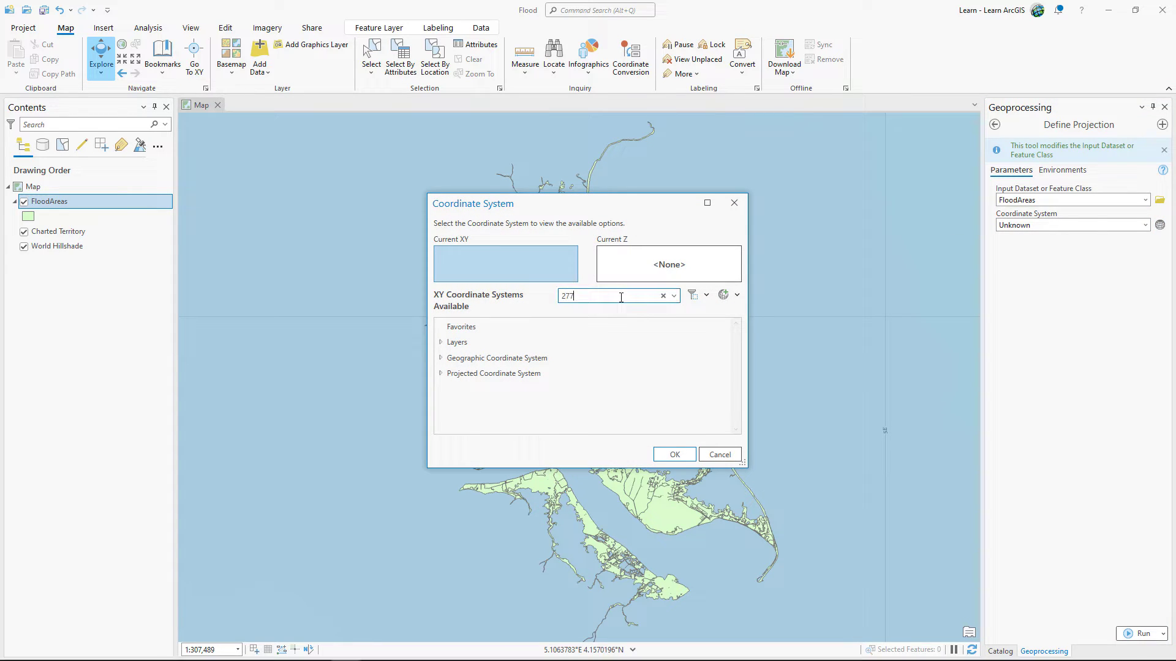
key("Return")
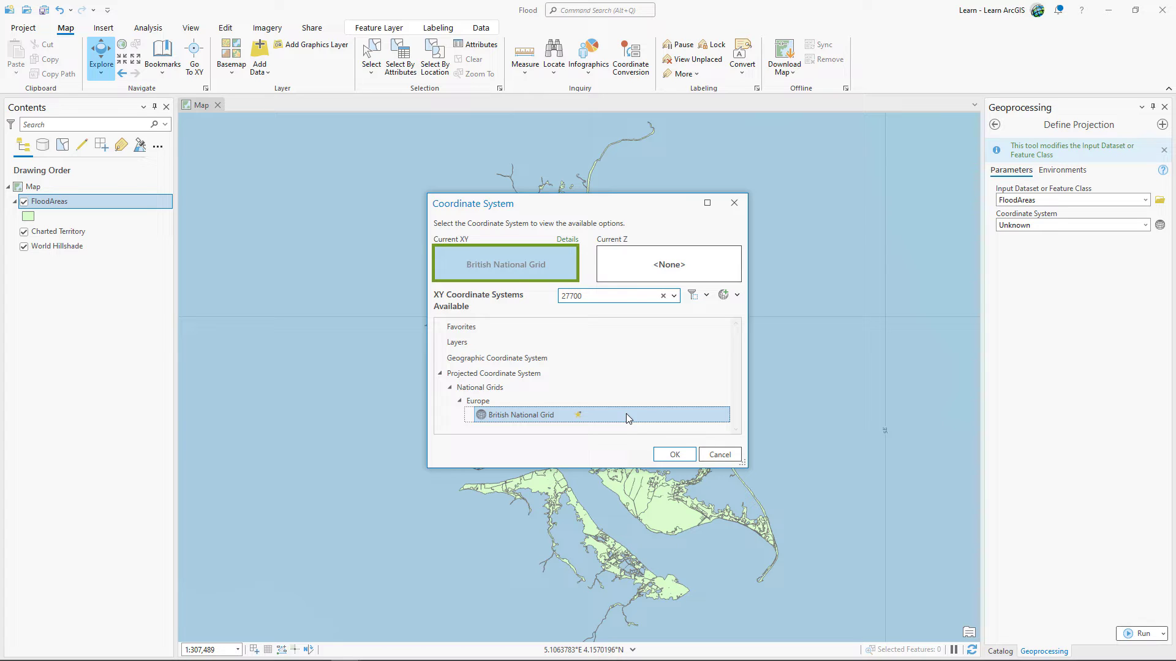
left_click(674, 454)
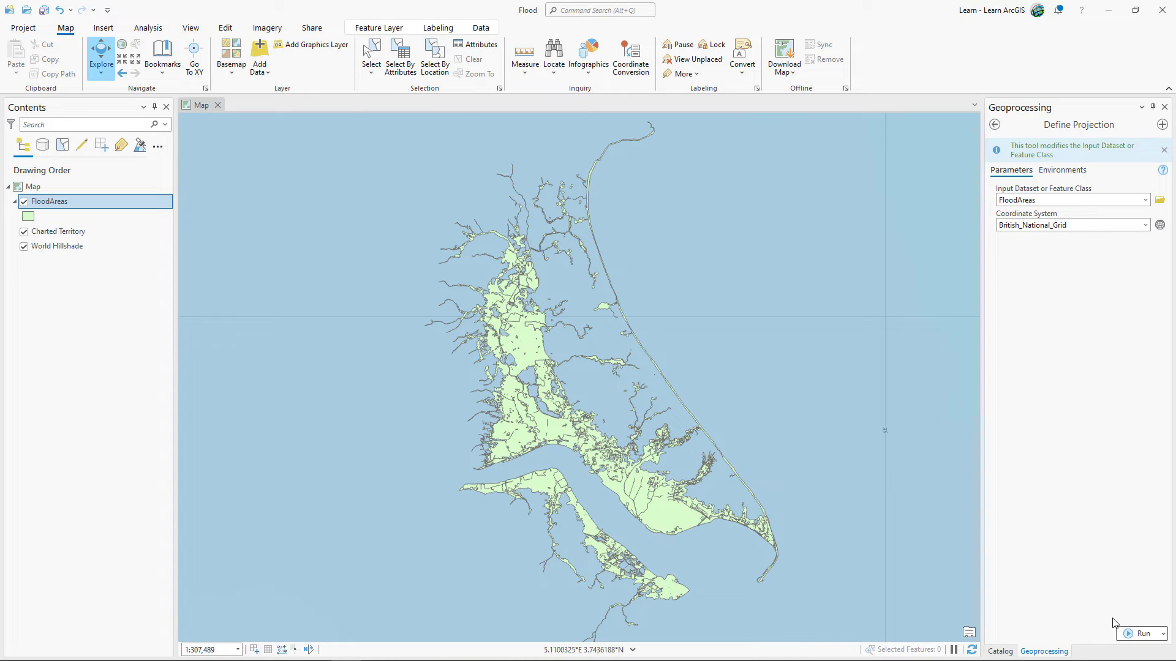
left_click(1136, 635)
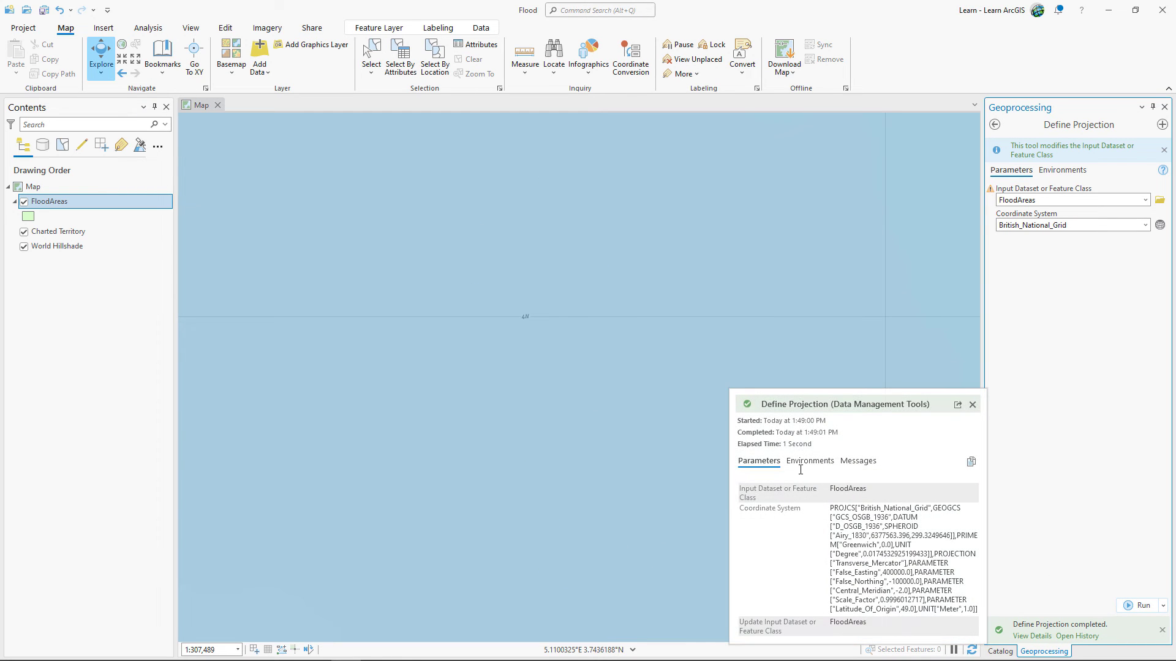
- Zoom to the FloodAreas layer, now sitting over the Humber estuary around Holderness
right_click(129, 209)
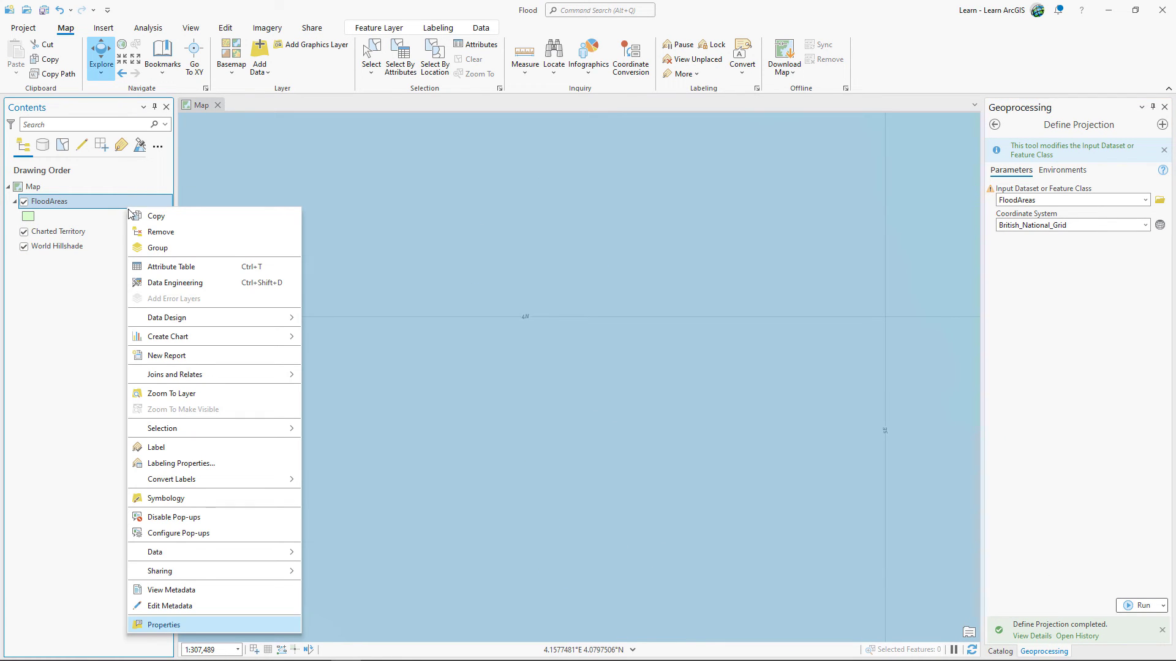
left_click(215, 393)
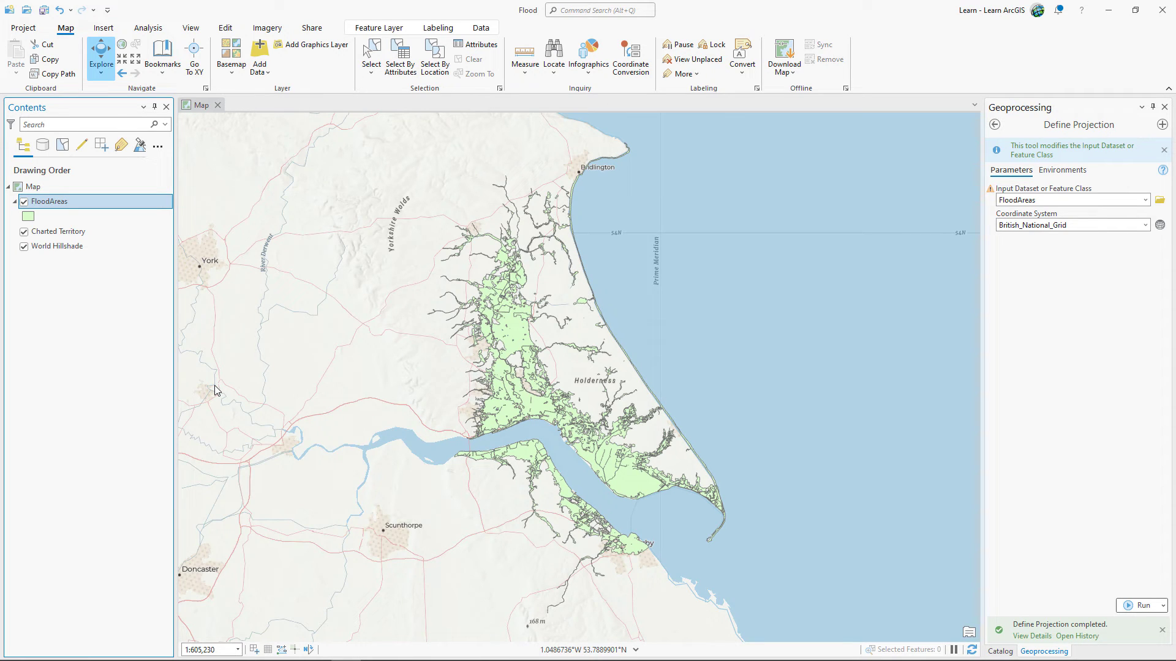
right_click(105, 204)
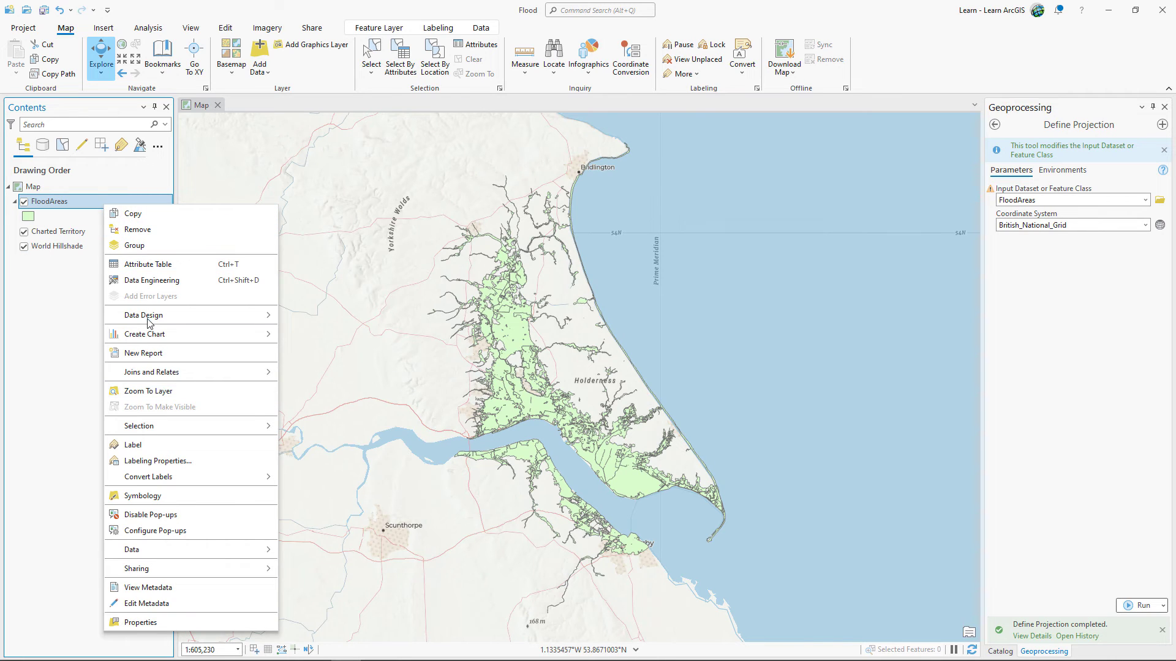
left_click(238, 624)
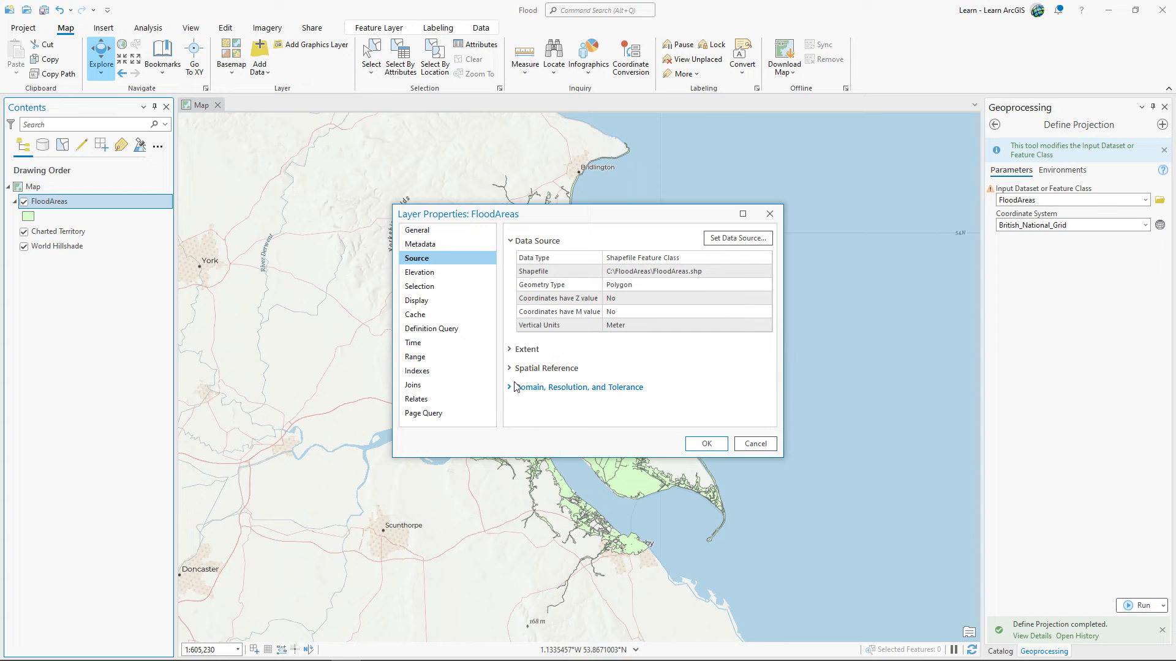
left_click(511, 369)
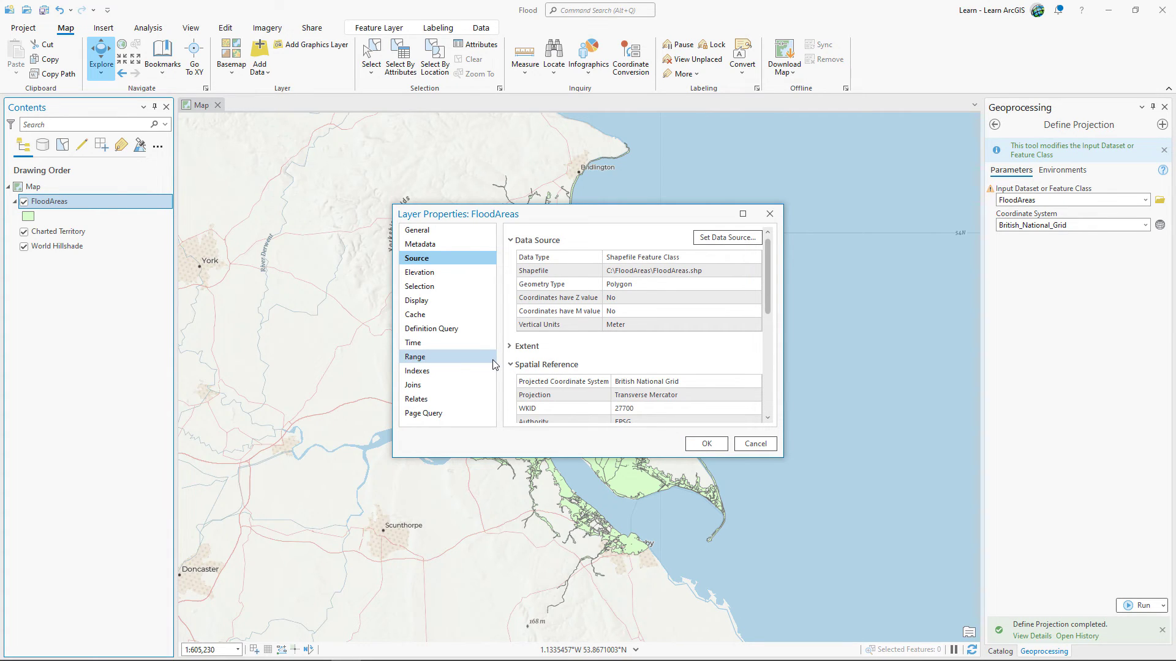
left_click(755, 443)
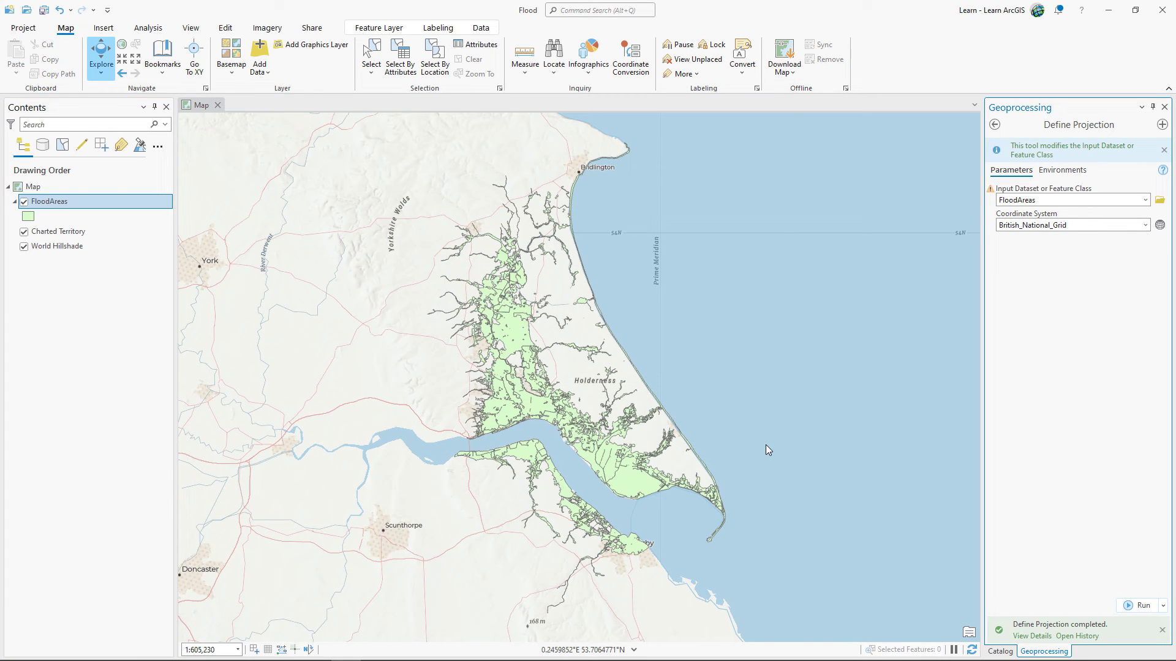